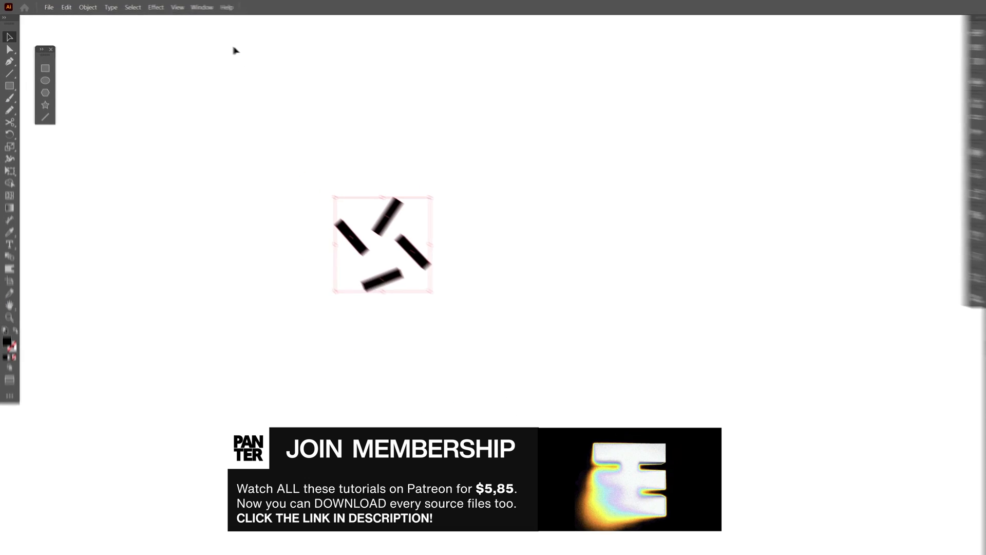
Step: Turn the four black bars into a grid repeat about 762 px wide, extend it downward, and set the brick-by-row grid type
left_click(88, 7)
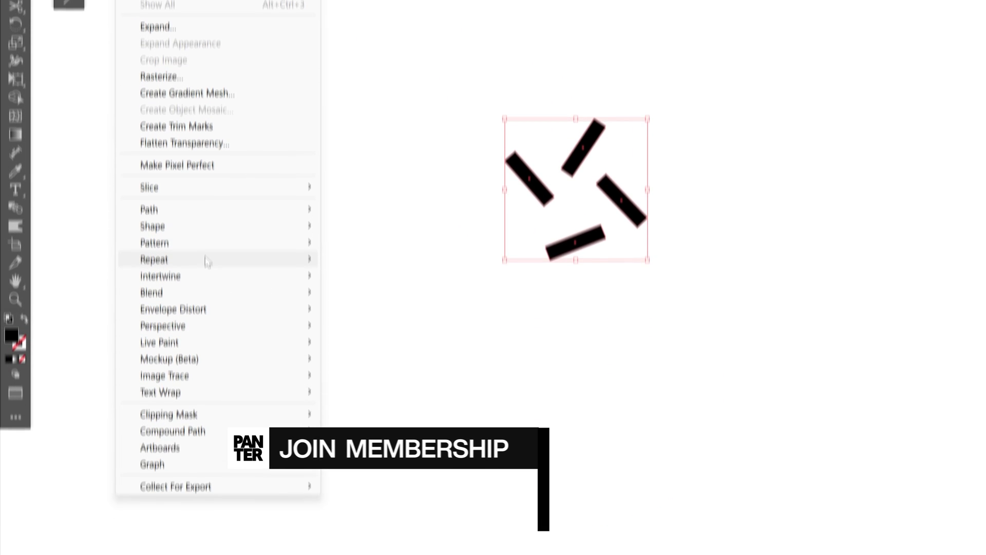
mouse_move(206, 260)
left_click(371, 262)
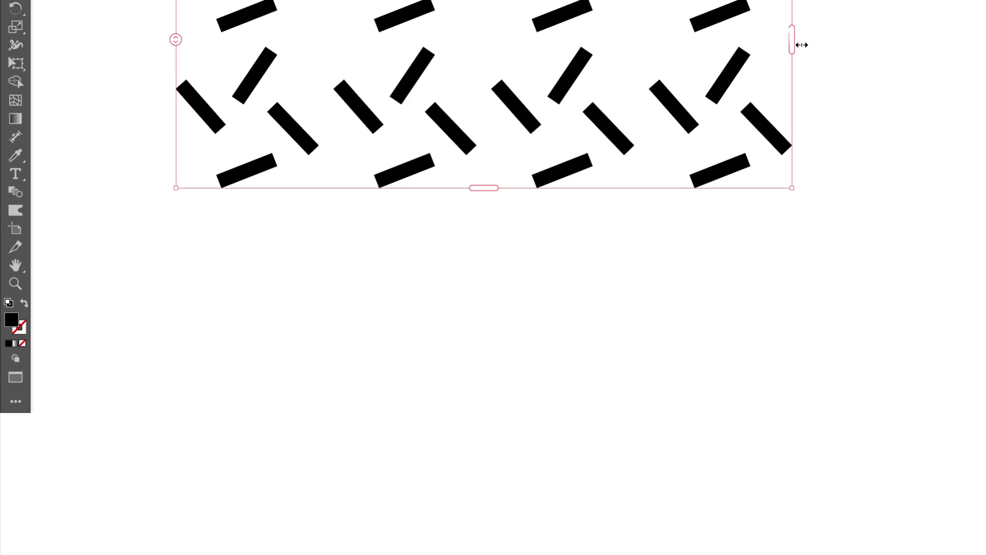
left_click_drag(465, 137, 767, 138)
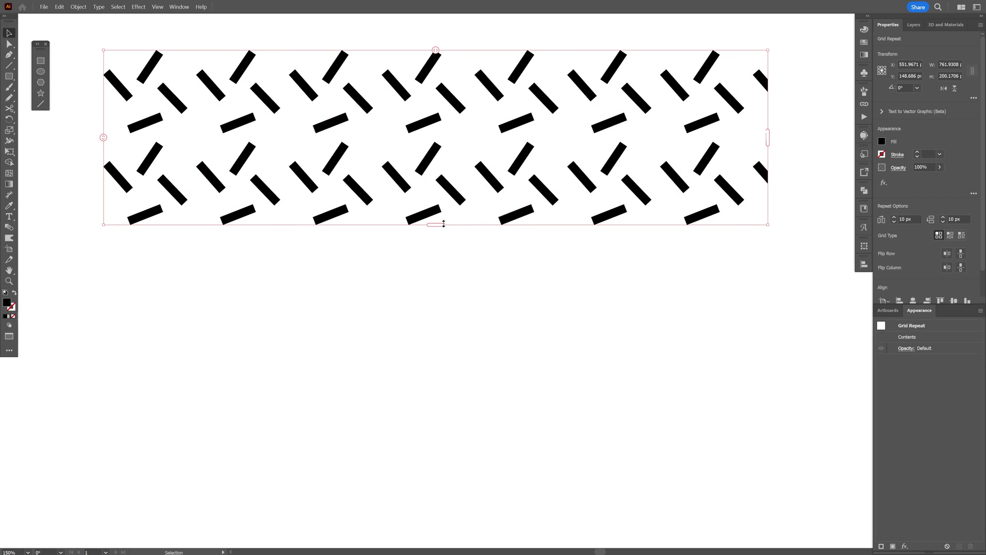
left_click_drag(443, 224, 462, 459)
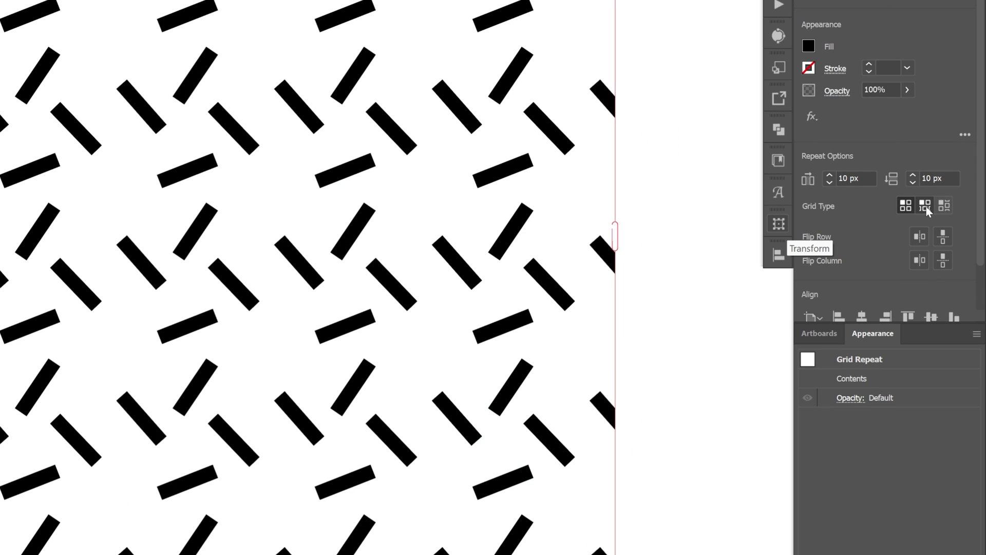
left_click(926, 206)
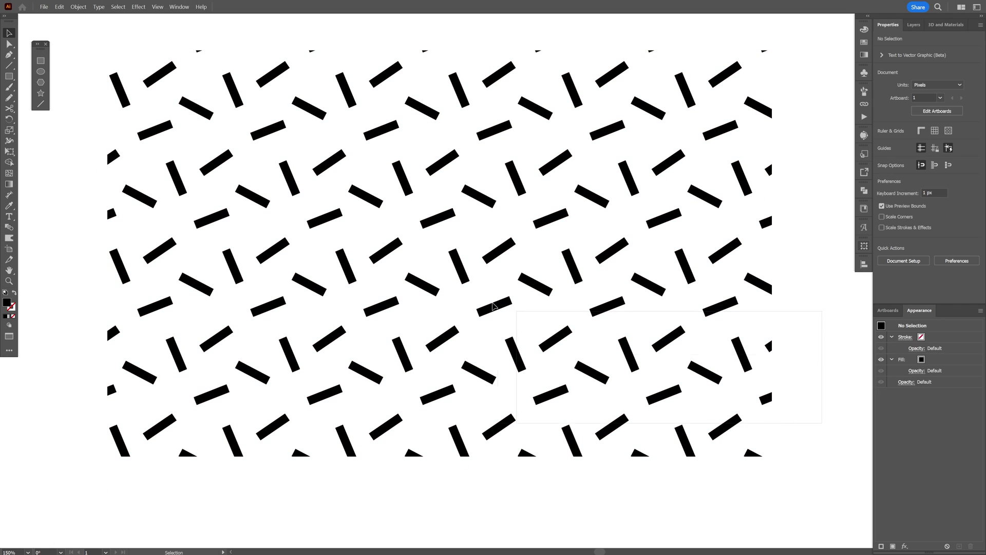
Step: Place a white background rectangle about 659 by 435 px behind the bar pattern
left_click(41, 61)
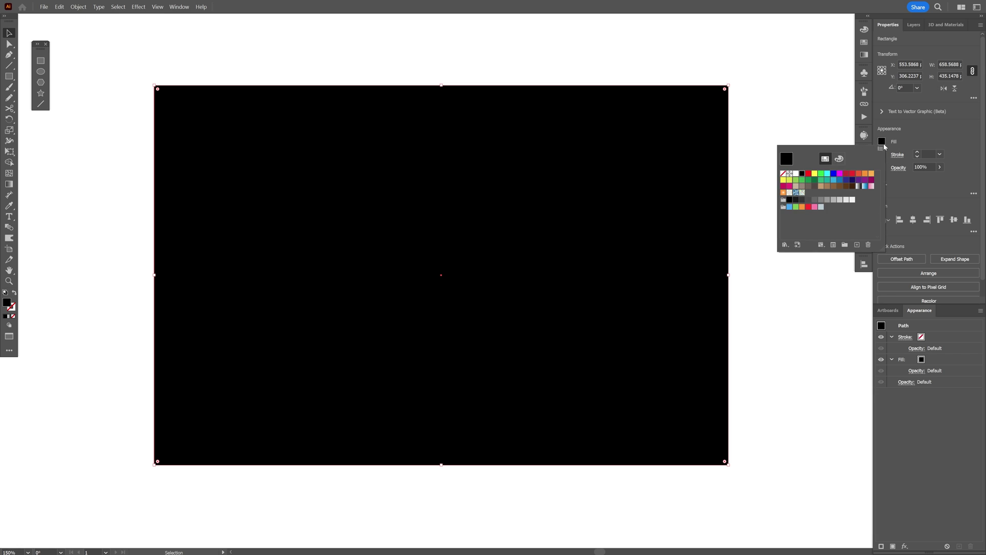
left_click(799, 173)
right_click(509, 144)
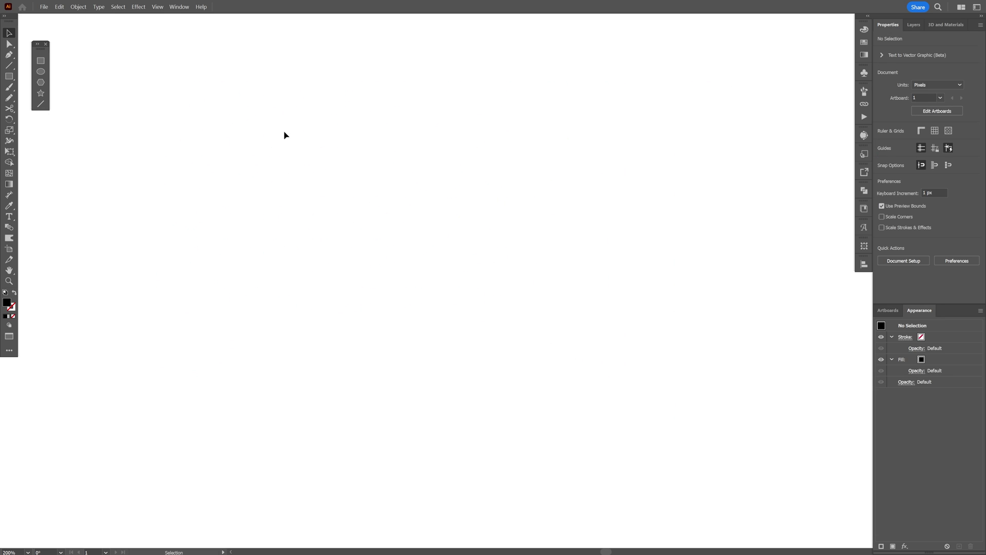
Step: Draw a narrow black bar slanted to the right and turn it into a grid repeat
mouse_move(366, 139)
left_mouse_down()
mouse_move(401, 264)
mouse_move(387, 262)
left_mouse_up()
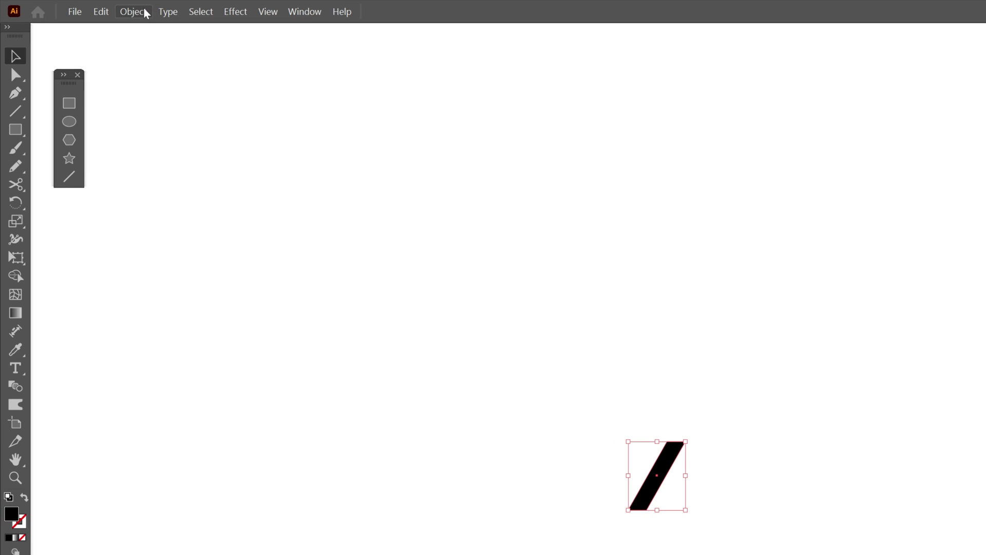
left_click(146, 13)
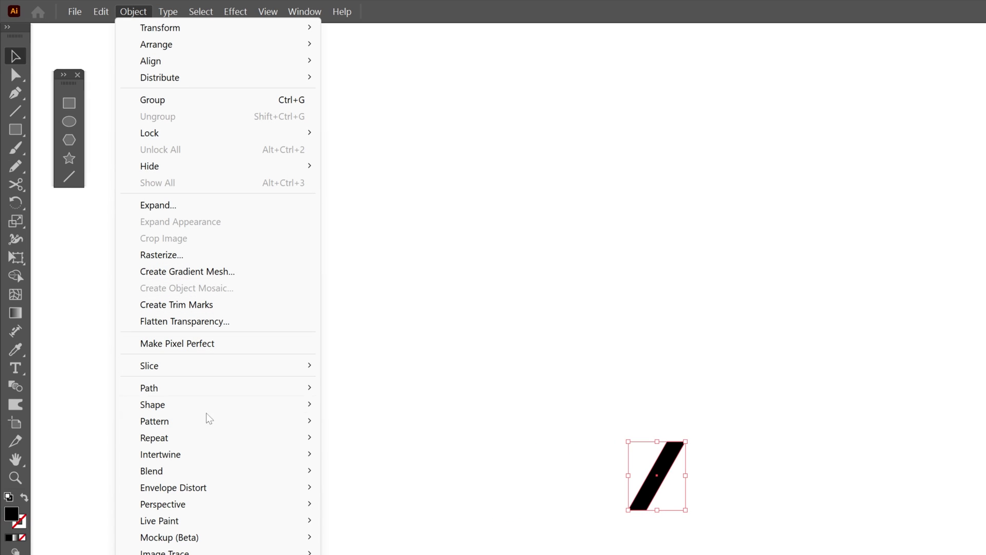
mouse_move(209, 440)
left_click(354, 304)
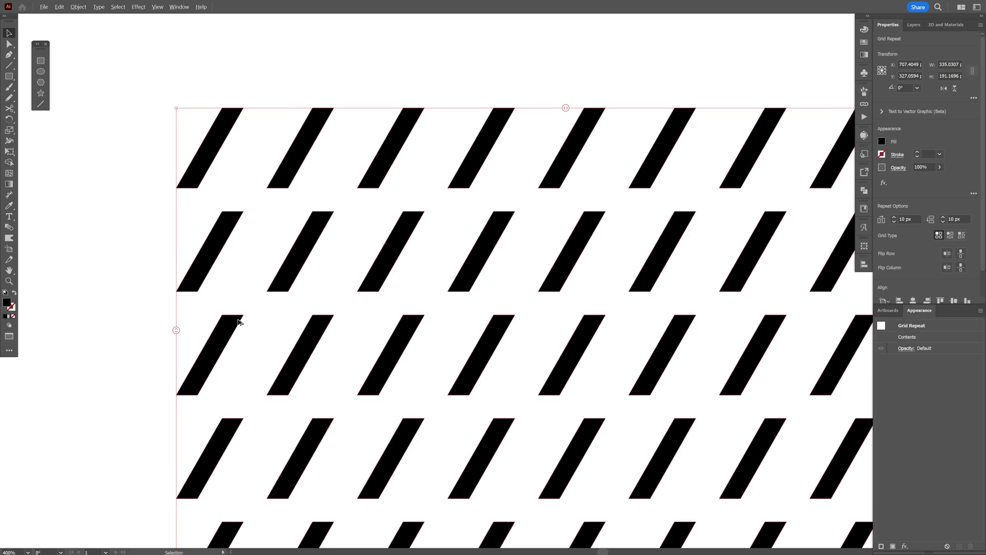
Step: Close the vertical spacing of the slanted-bar repeat to about 0.01 px and set the brick-by-row grid type
scroll(239, 322, "up", 1)
left_click_drag(149, 334, 152, 303)
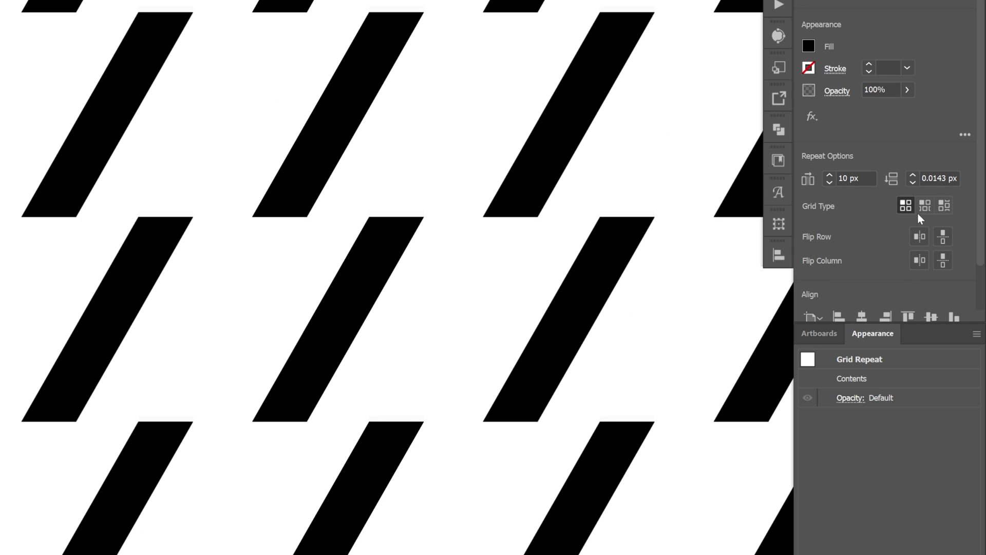
left_click(950, 235)
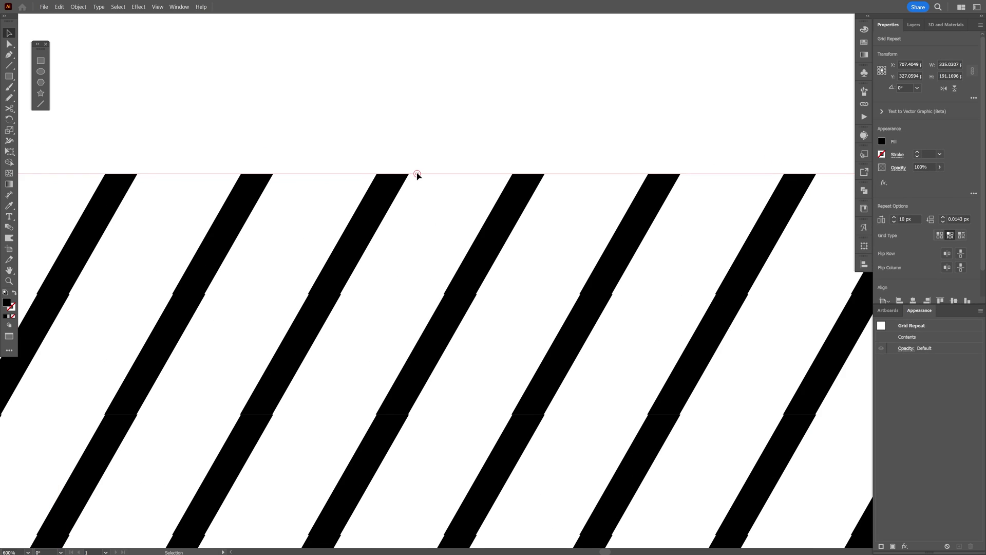
Step: Reduce the repeat's horizontal spacing to about -5.2 px and extend the slanted-bar pattern to the right
left_click_drag(417, 174, 363, 177)
scroll(395, 190, "down", 3)
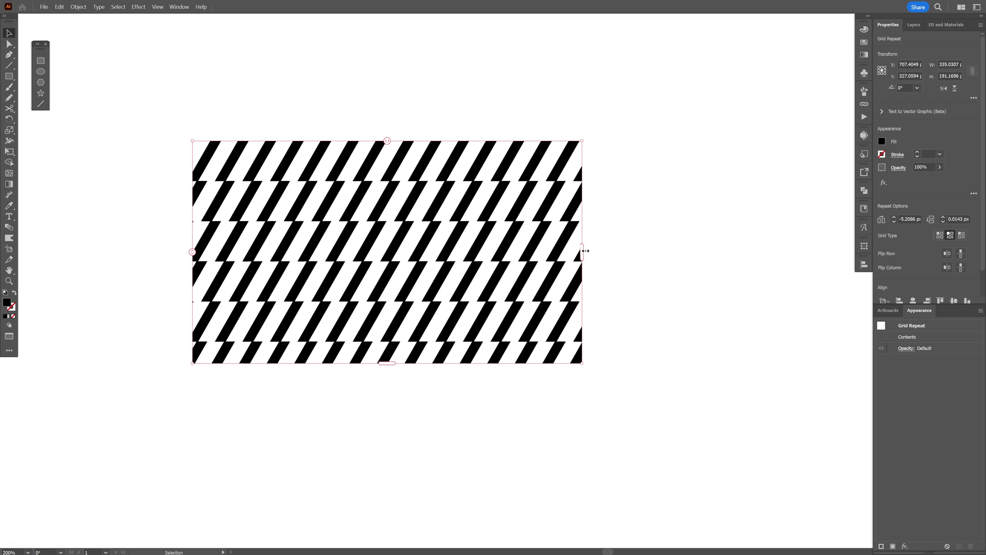
left_click_drag(586, 251, 760, 251)
Step: Draw a light-blue rectangle about 492 by 316 px over the slanted-bar pattern and send it to the back
key("m")
left_click_drag(136, 97, 707, 464)
right_click(426, 183)
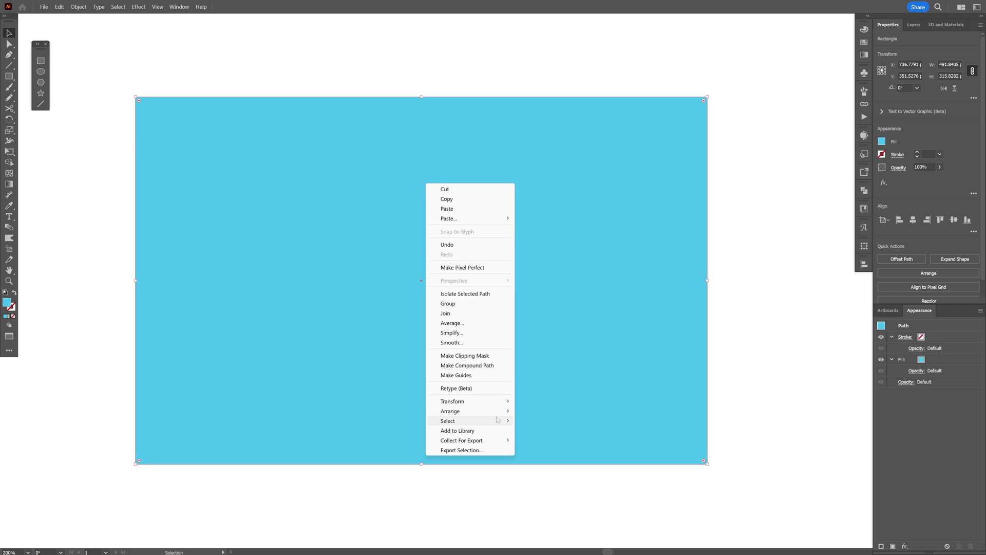
mouse_move(507, 412)
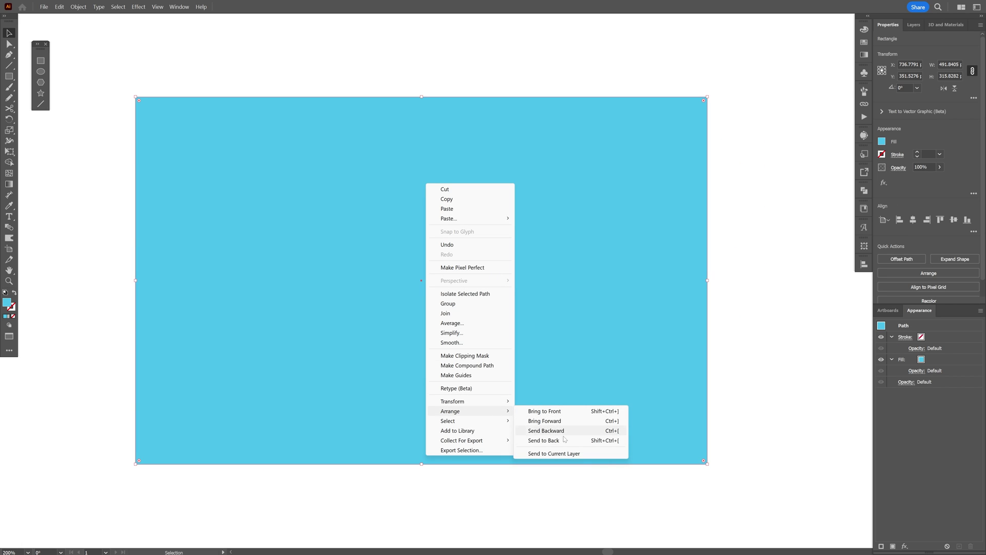
left_click(543, 440)
scroll(308, 269, "down", 3)
left_click_drag(302, 262, 296, 255)
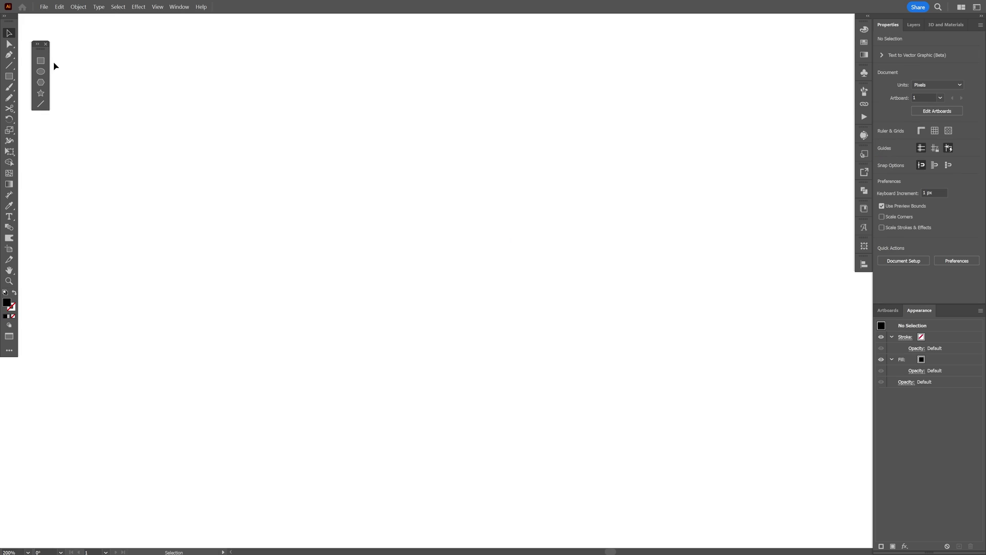
Step: Draw a thin black horizontal bar about 422 px wide and repeat evenly spaced copies of it downward
left_click(41, 61)
left_click_drag(202, 139, 693, 144)
key("v")
left_click_drag(586, 143, 570, 115)
key("ctrl+d")
key("ctrl+d")
key("ctrl+d")
key("ctrl+d")
key("ctrl+d")
key("ctrl+d")
key("ctrl+d")
key("ctrl+d")
key("ctrl+d")
key("ctrl+d")
key("ctrl+d")
key("ctrl+d")
key("ctrl+d")
key("ctrl+d")
key("ctrl+d")
key("ctrl+d")
key("ctrl+d")
key("ctrl+d")
key("ctrl+d")
key("ctrl+d")
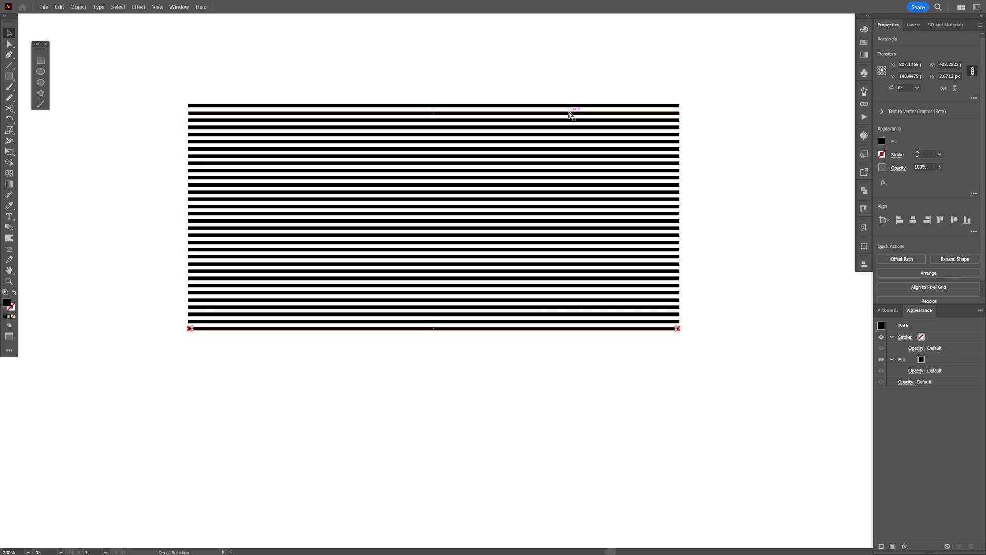
Step: Stretch all the horizontal stripes to a total height of about 280 px and group them
left_click_drag(649, 405, 435, 85)
right_click(436, 86)
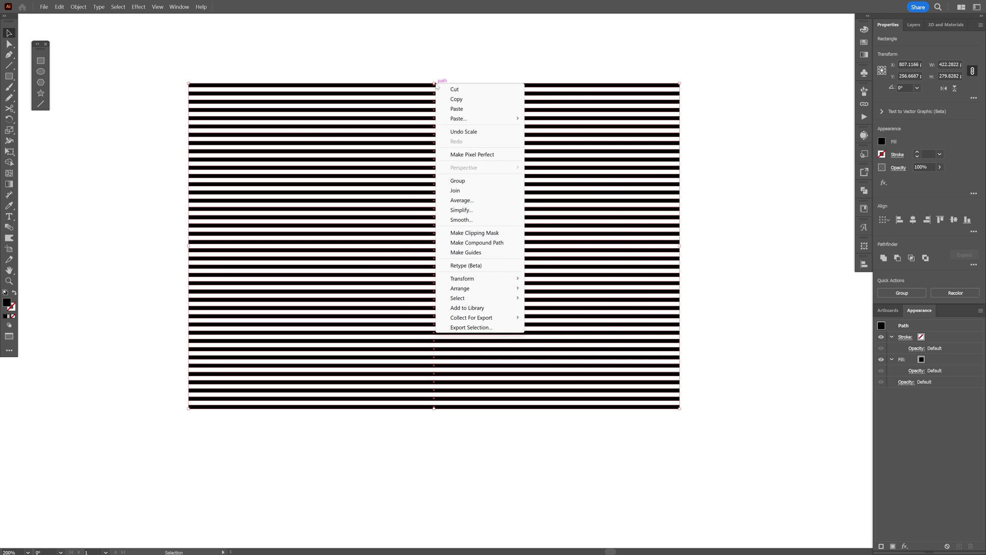
left_click(457, 181)
Step: Apply an Envelope Distort mesh with 4 rows and 4 columns to the stripe group
left_click(78, 7)
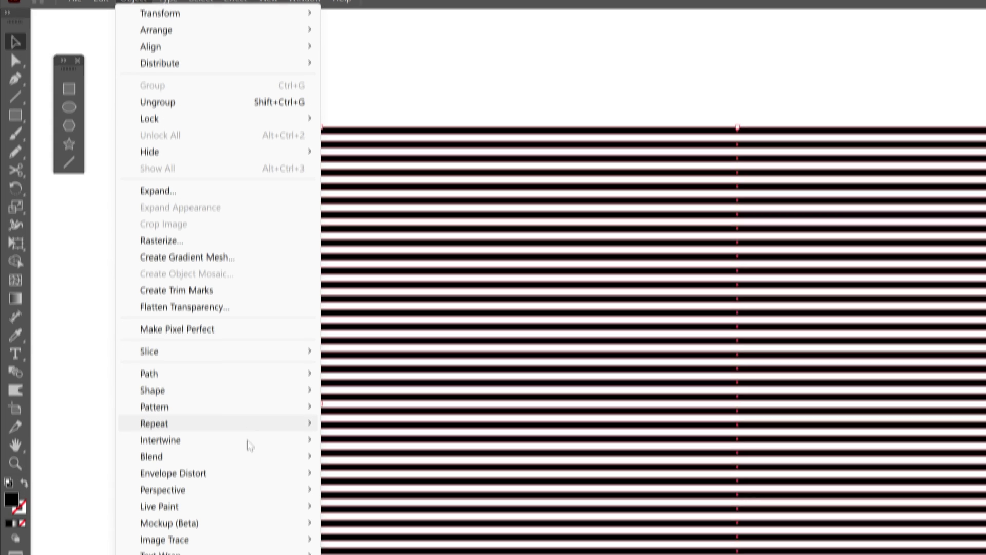
mouse_move(245, 489)
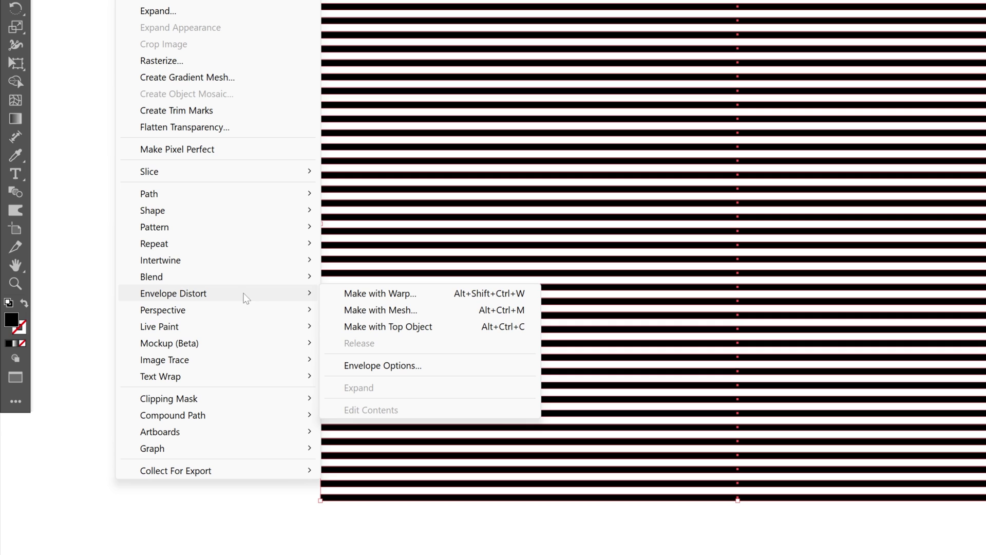
left_click(409, 310)
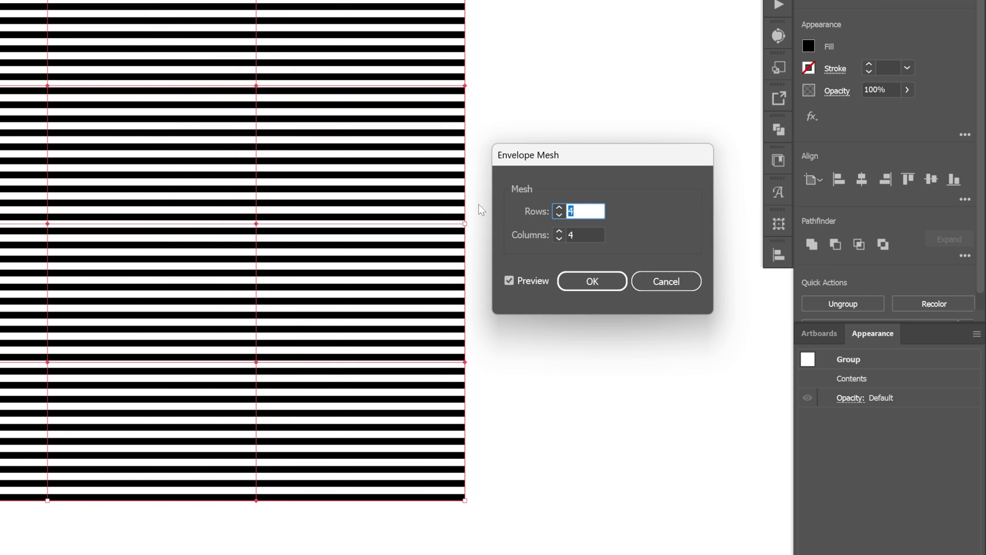
left_click(596, 282)
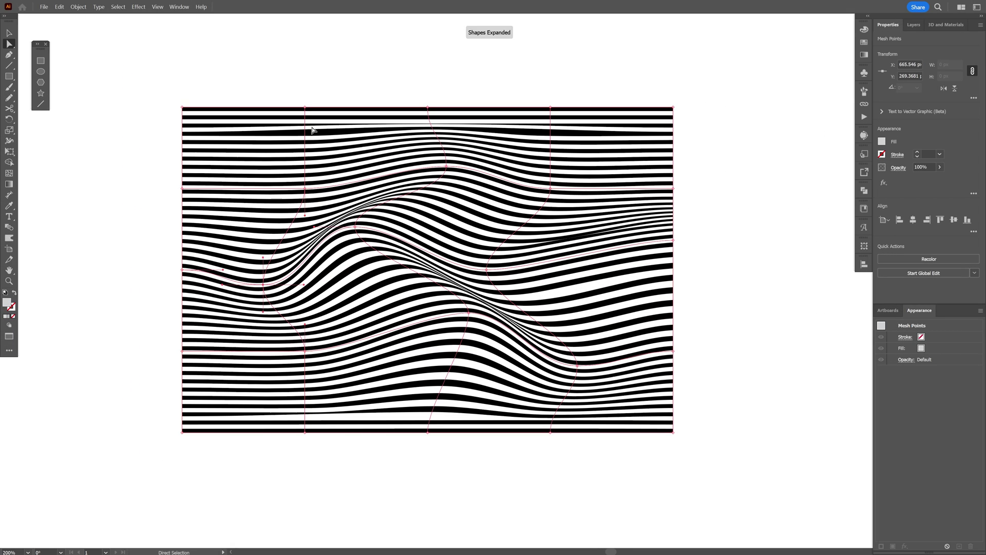
Step: Reposition inner and side mesh points with Direct Selection to bend the stripes into waves, then deselect the artwork
left_click_drag(304, 350, 283, 386)
left_click_drag(550, 269, 486, 270)
left_click_drag(673, 269, 673, 314)
left_click_drag(182, 270, 182, 239)
key("v")
left_click(735, 254)
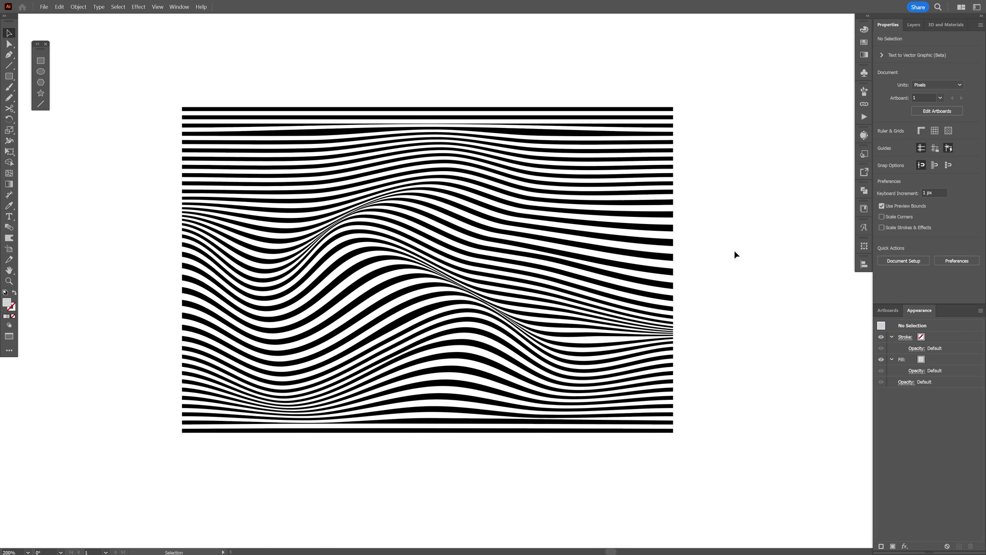
Step: Expand the warped stripe envelope with Object and Fill enabled
left_click(489, 338)
left_click(78, 7)
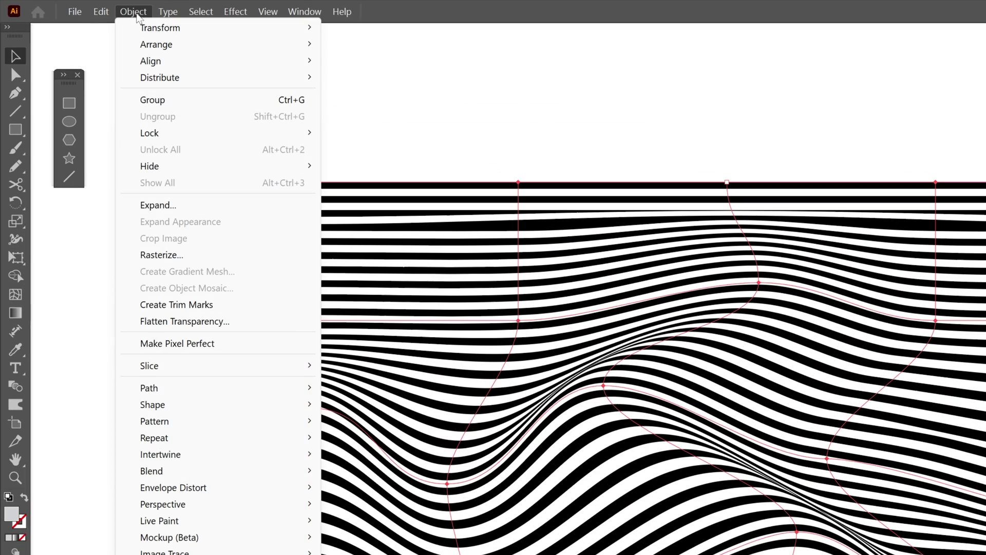
left_click(191, 206)
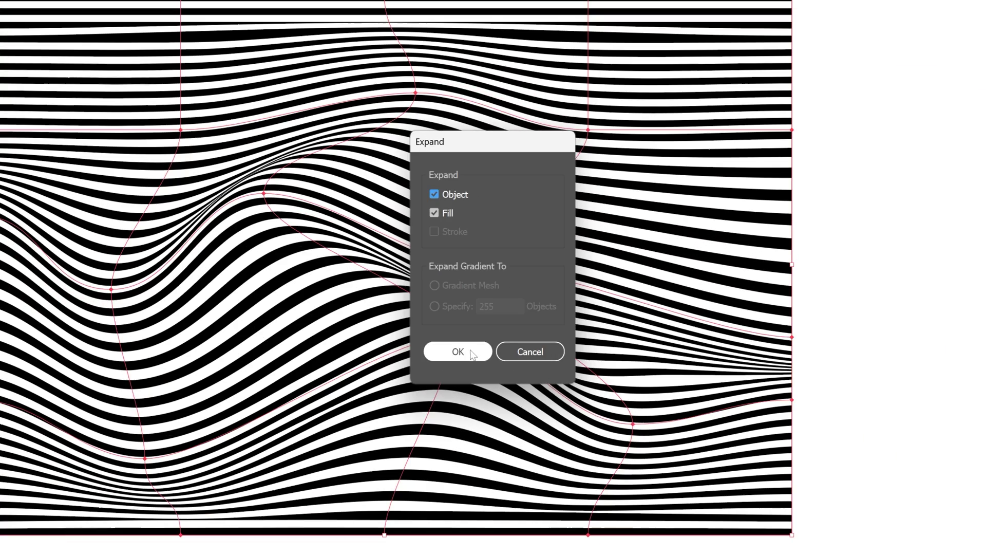
left_click(808, 543)
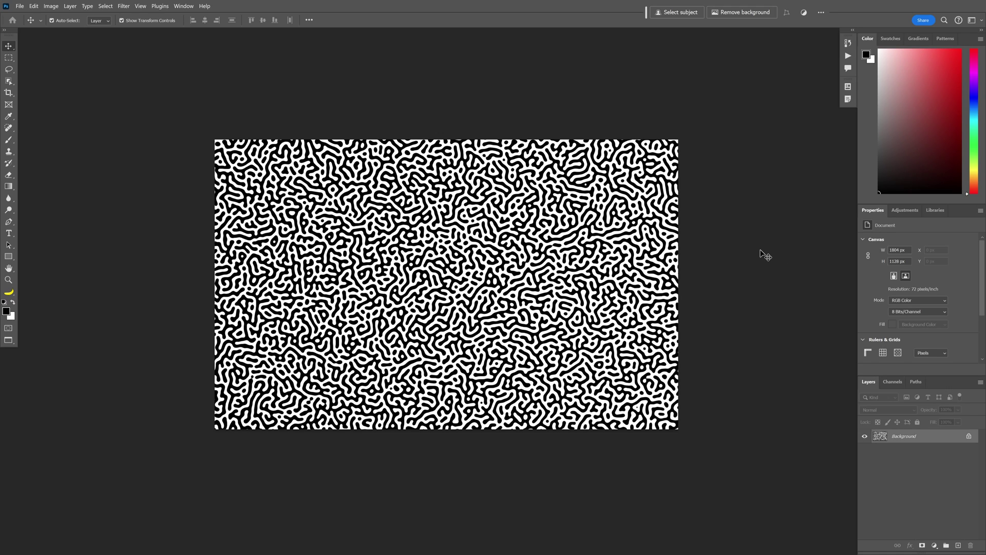
Step: Copy the whole black-and-white maze pattern from Photoshop into Illustrator and run Image Trace on it
key("ctrl+a")
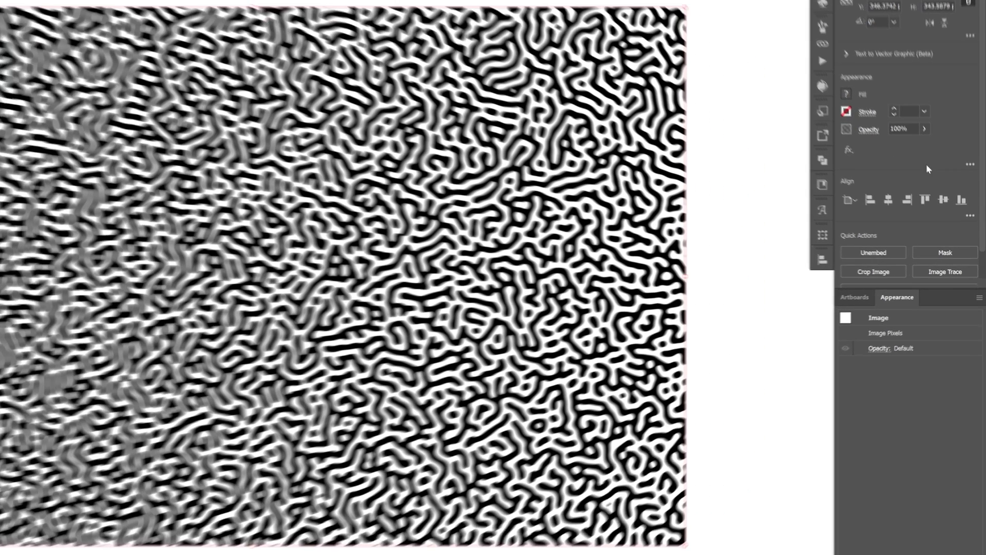
scroll(954, 248, "down", 1)
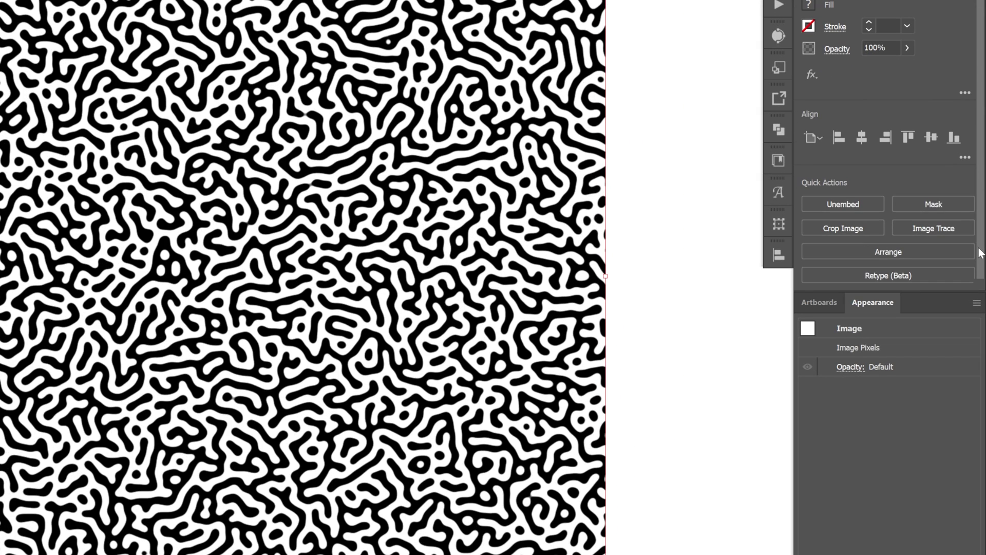
left_click(931, 227)
left_click(830, 252)
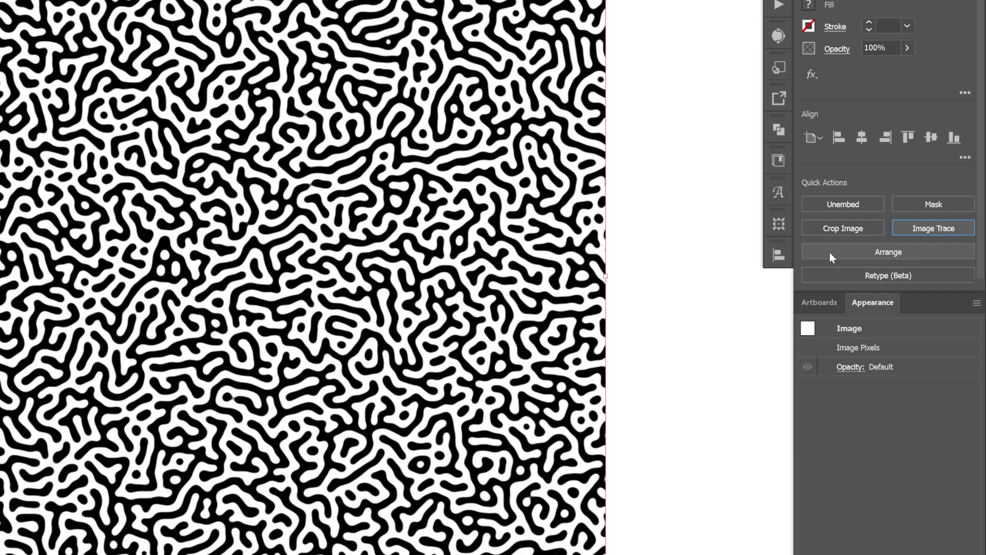
Step: Set the tracing to ignore the white color and expand the maze pattern into vector shapes
left_click(938, 218)
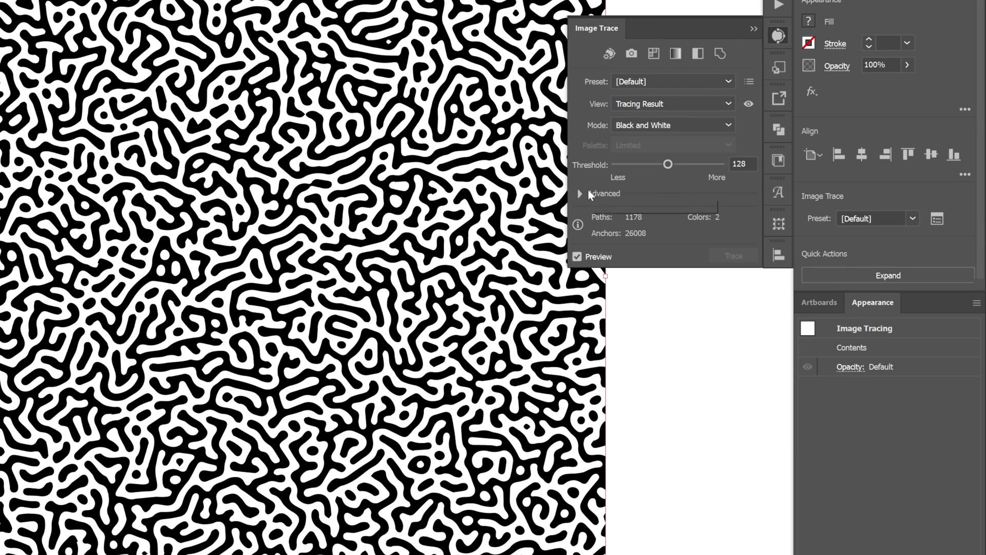
left_click(581, 193)
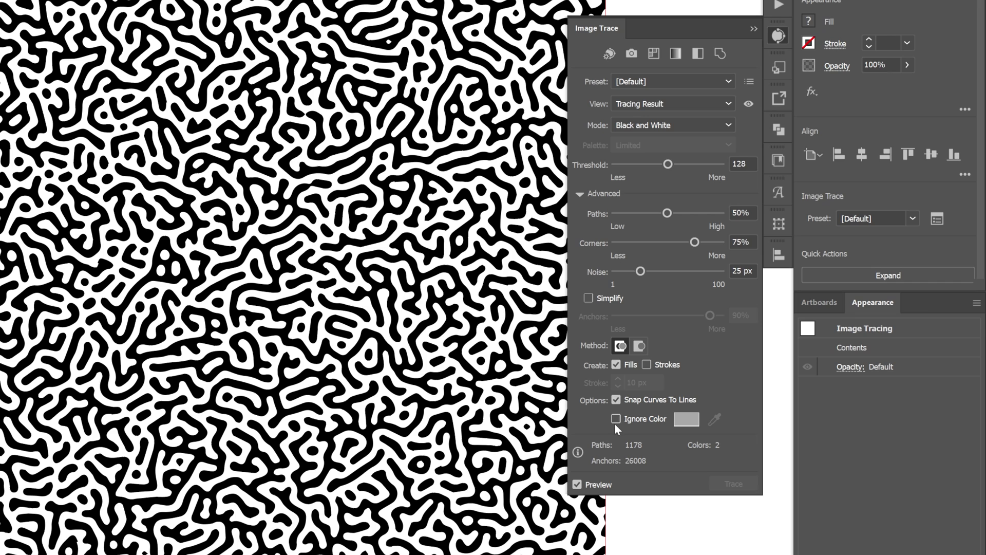
left_click(616, 419)
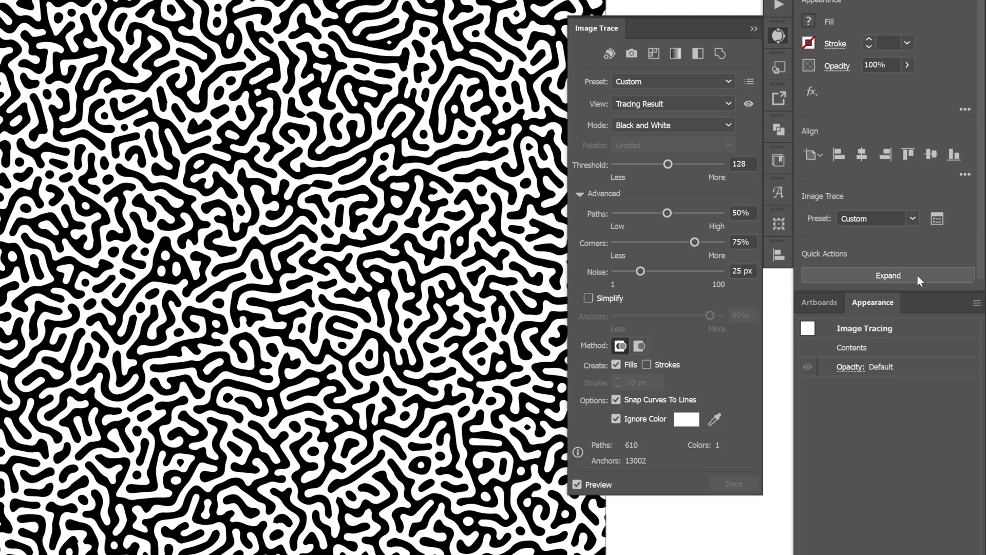
left_click(888, 276)
scroll(586, 249, "up", 5)
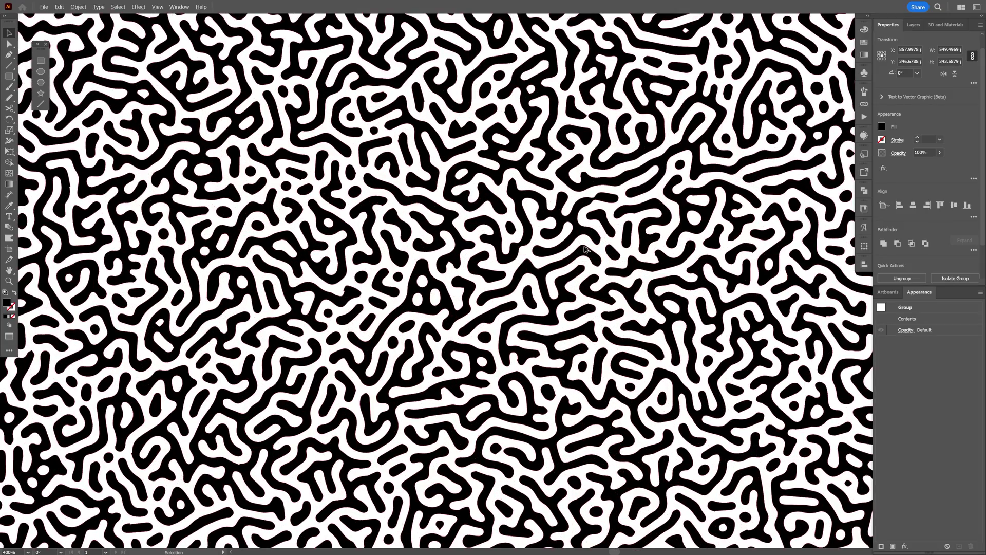
scroll(586, 249, "down", 5)
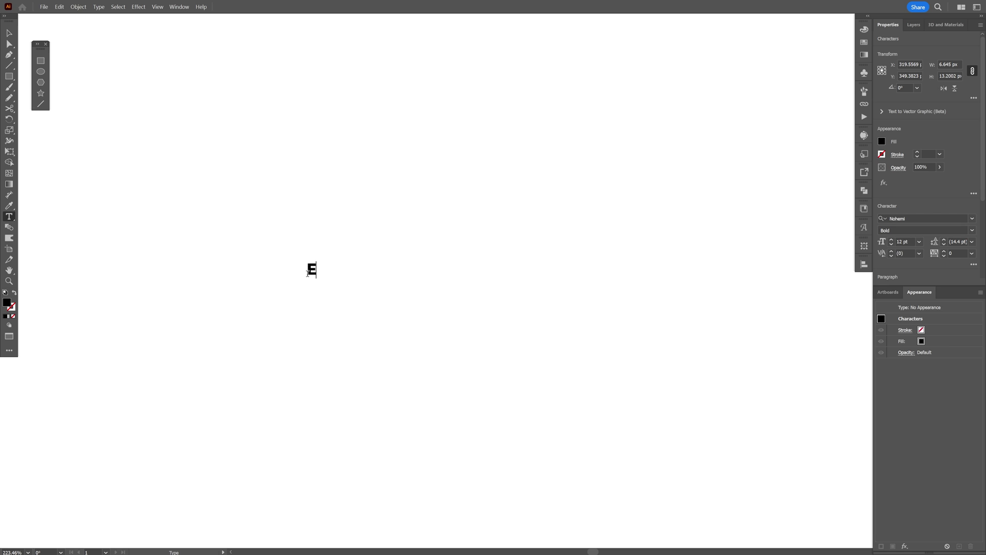
Step: Set a letter E in Nohemi Bold and enlarge it to about 461 pt
left_click(914, 218)
left_click_drag(316, 278, 740, 456)
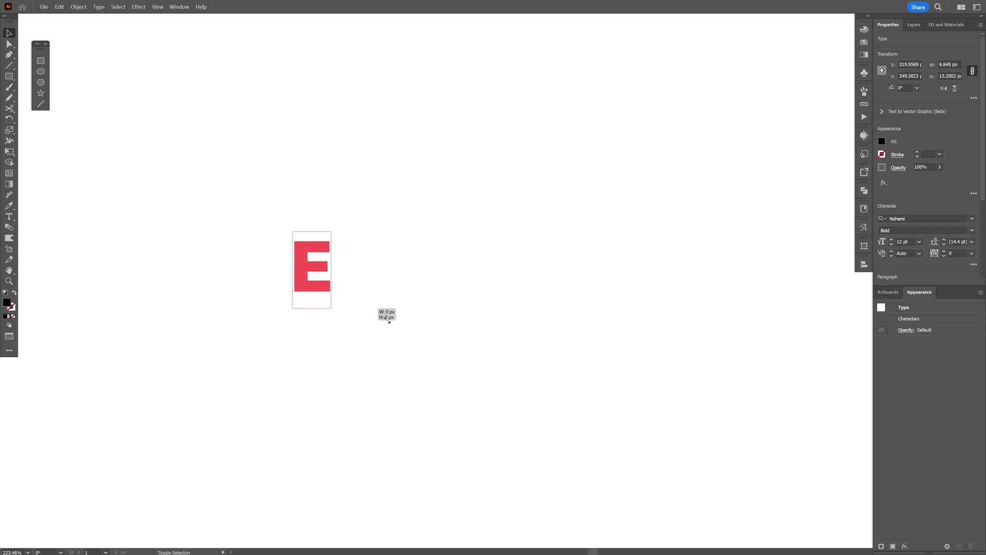
left_click_drag(407, 270, 439, 272)
left_click_drag(439, 272, 439, 272)
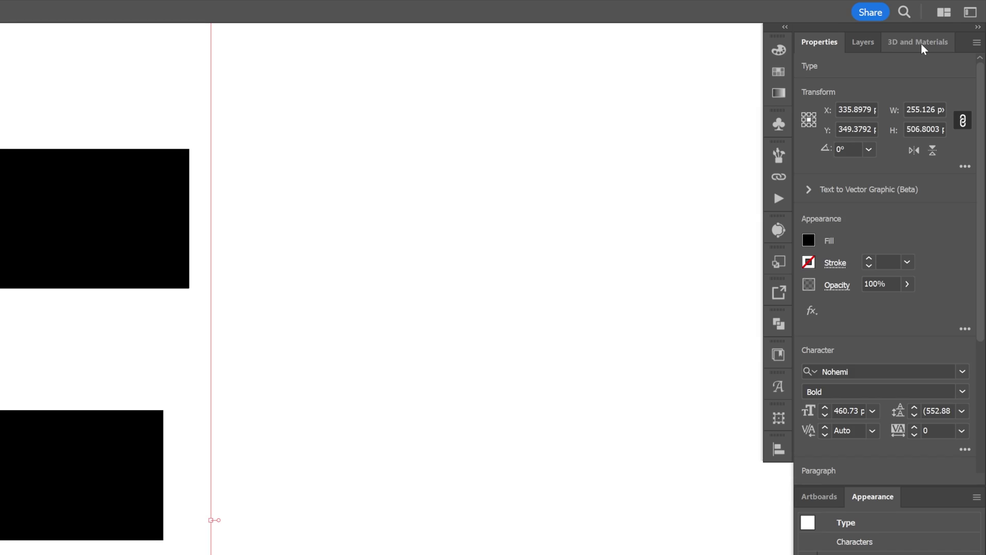
Step: Apply the Inflate 3D type to the letter E
left_click(935, 34)
left_click(945, 131)
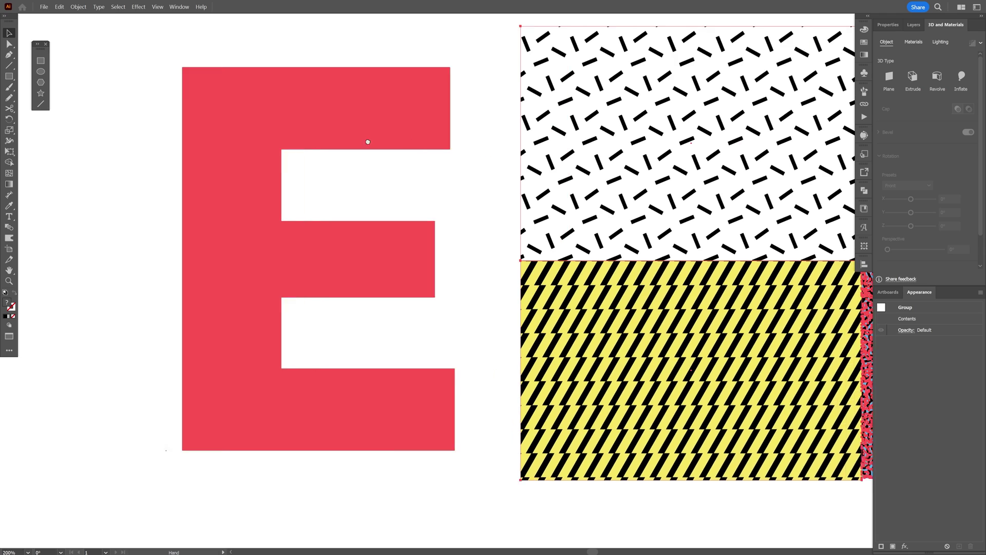
left_click_drag(365, 143, 35, 155)
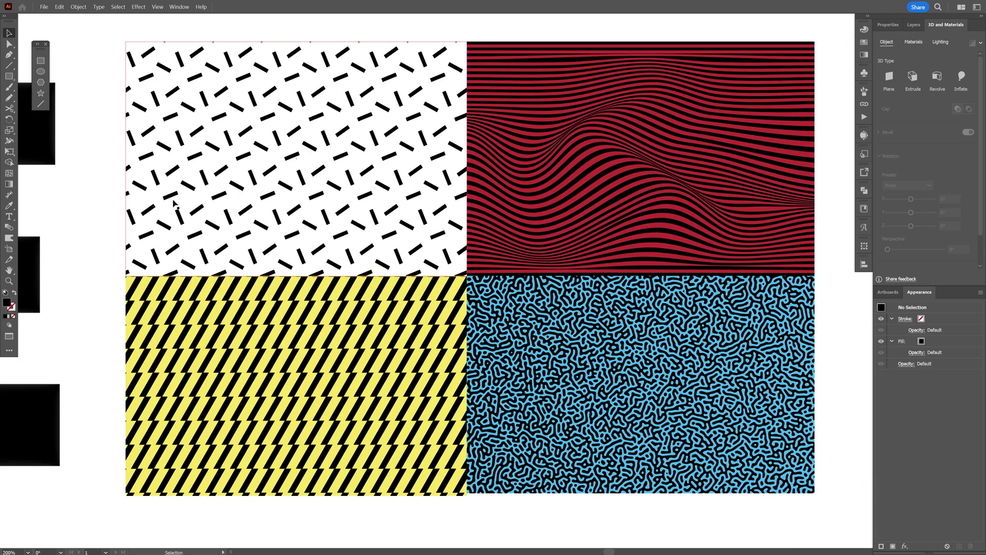
Step: Add the white dash, red wave, yellow stripe and blue maze patterns to the 3D graphics library
left_click_drag(278, 157, 927, 140)
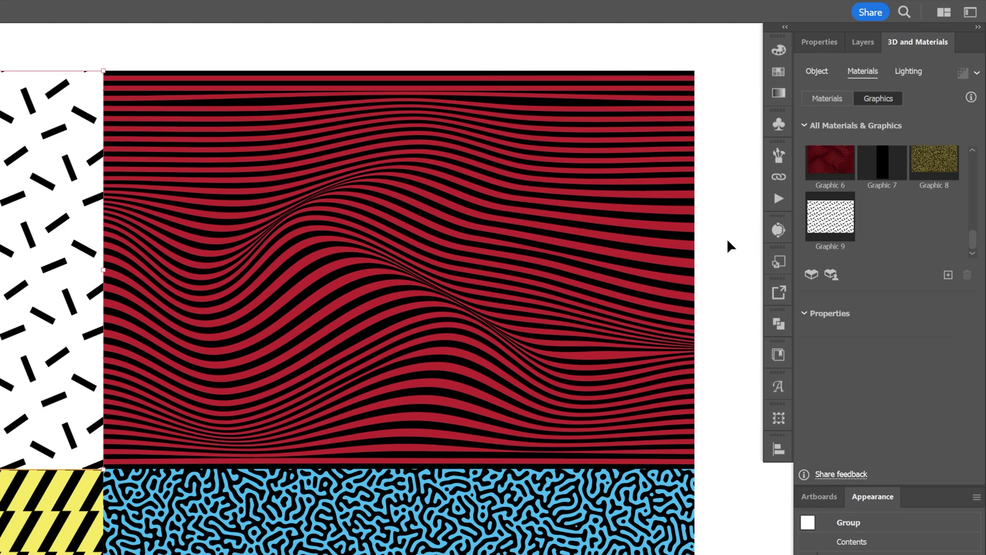
left_click_drag(437, 245, 876, 244)
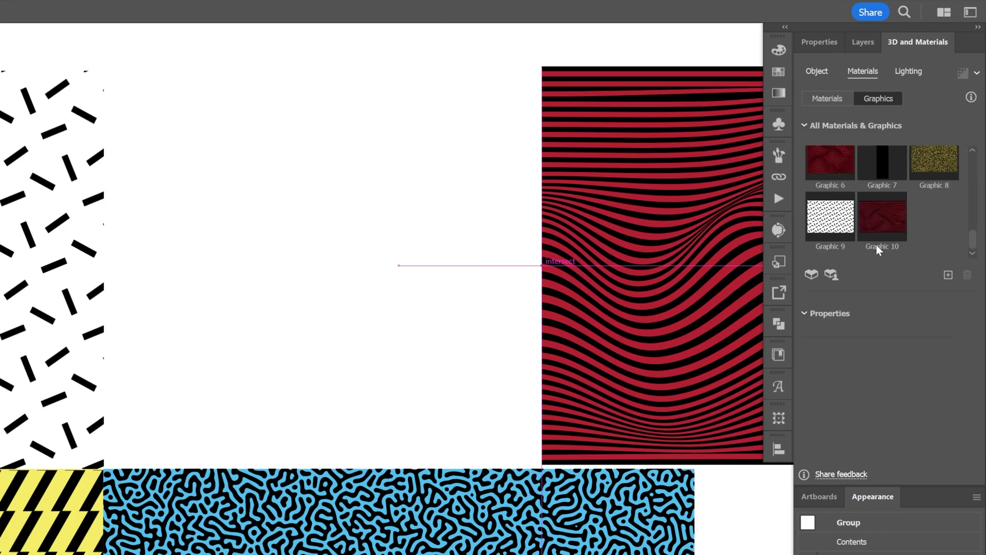
left_click_drag(62, 493, 826, 379)
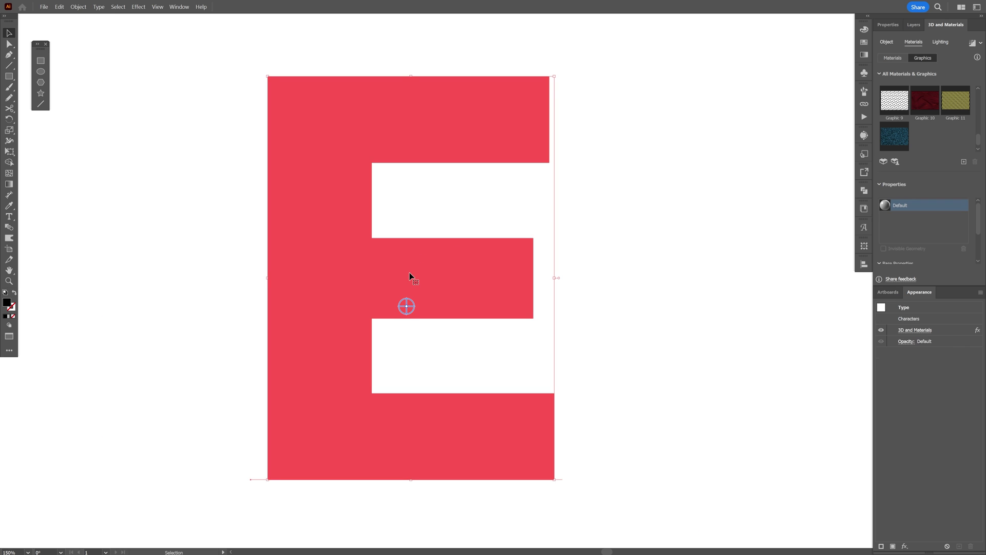
Step: Map the white dash graphic onto the E's upper arm and the red wave graphic onto its stem, enlarging and positioning them to fit
left_click_drag(409, 272, 504, 114)
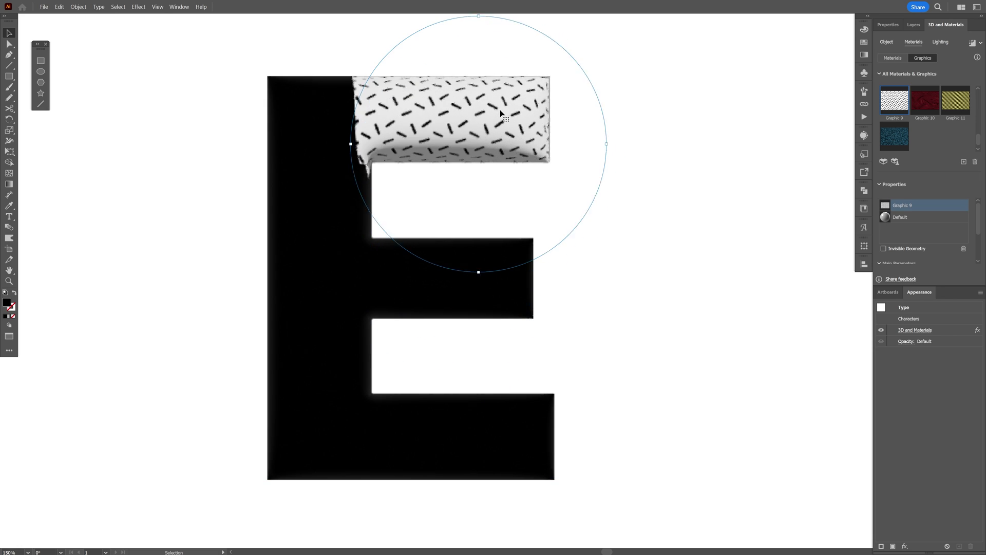
left_click_drag(599, 144, 682, 162)
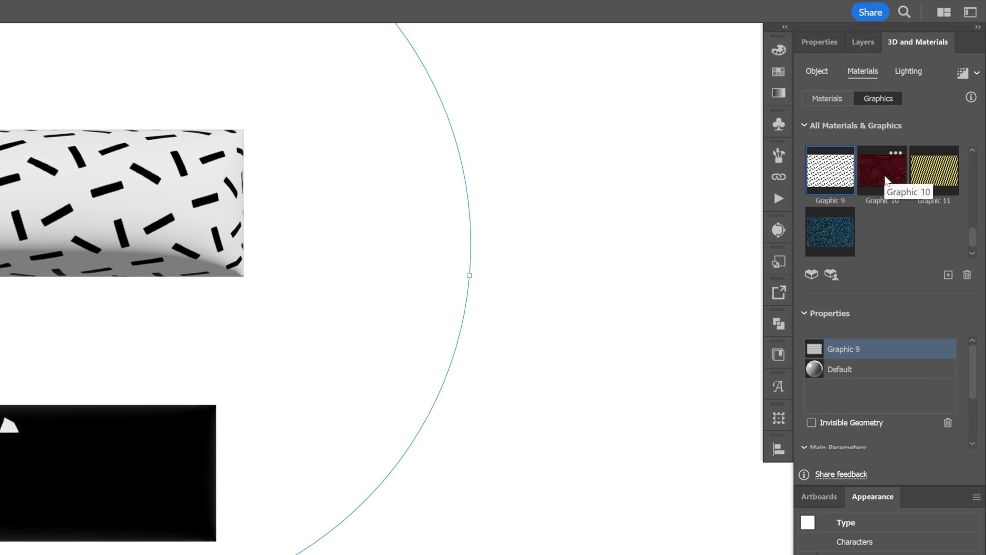
left_click(927, 105)
left_click_drag(502, 279, 374, 214)
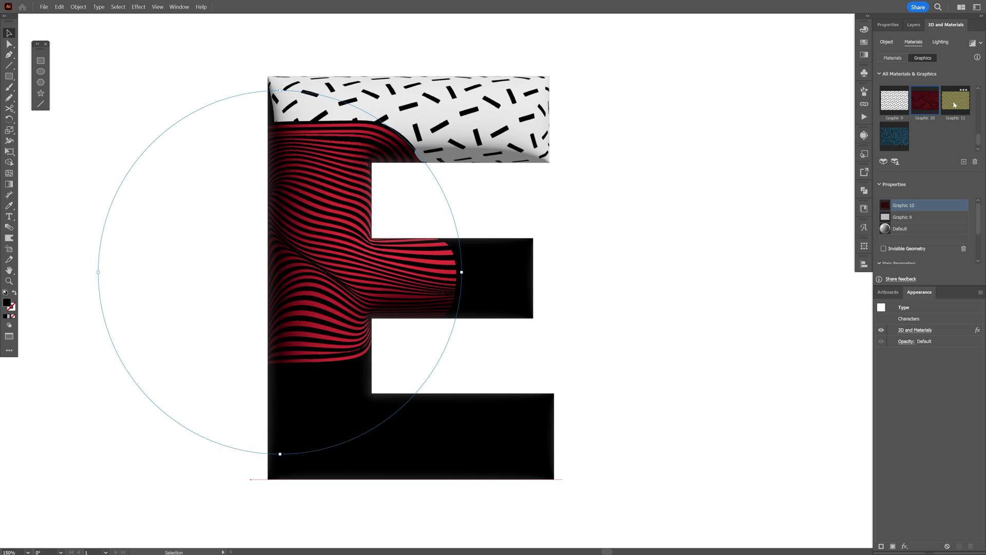
Step: Map the yellow stripe graphic onto the lower part of the E and place it beneath the red wave graphic in the stacking order
left_click(953, 105)
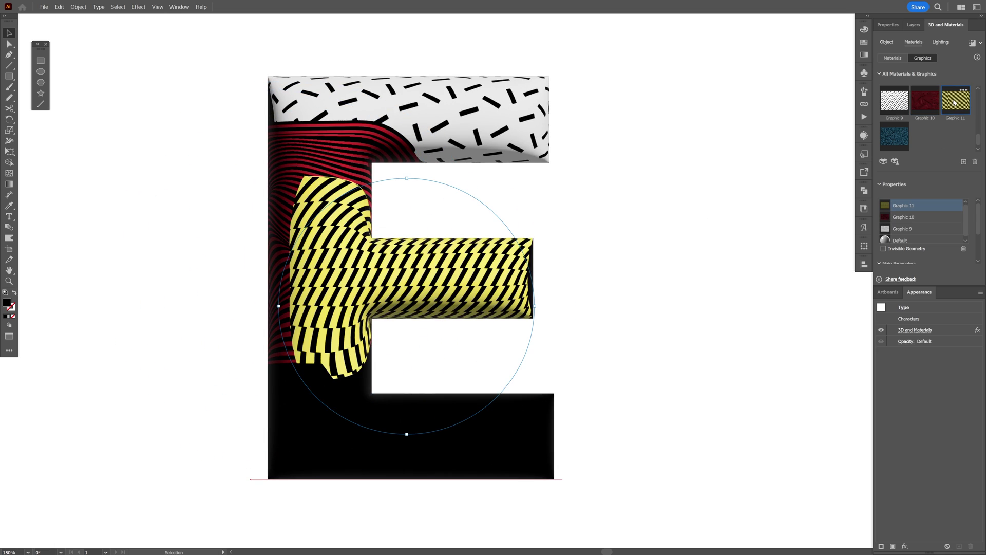
left_click_drag(431, 314, 413, 369)
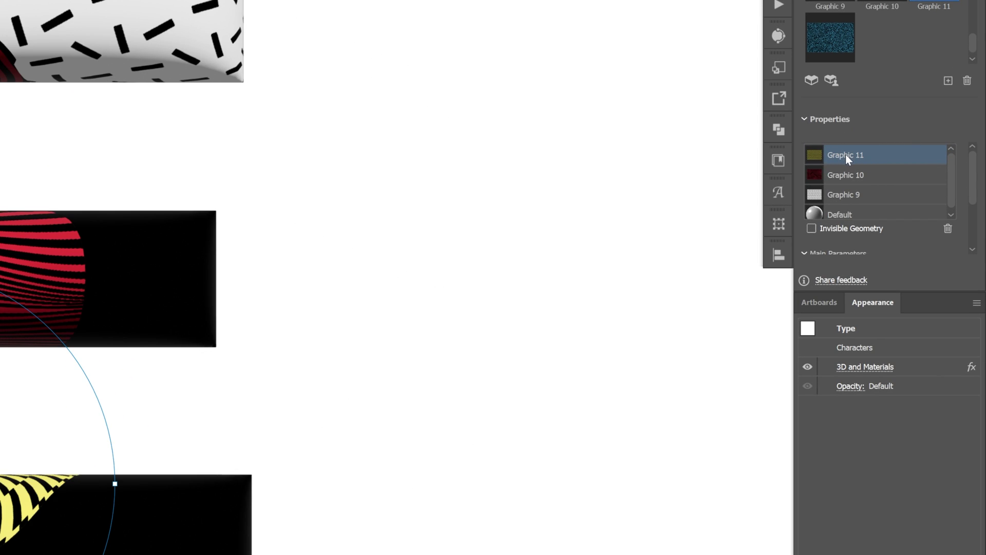
left_click_drag(873, 185, 873, 184)
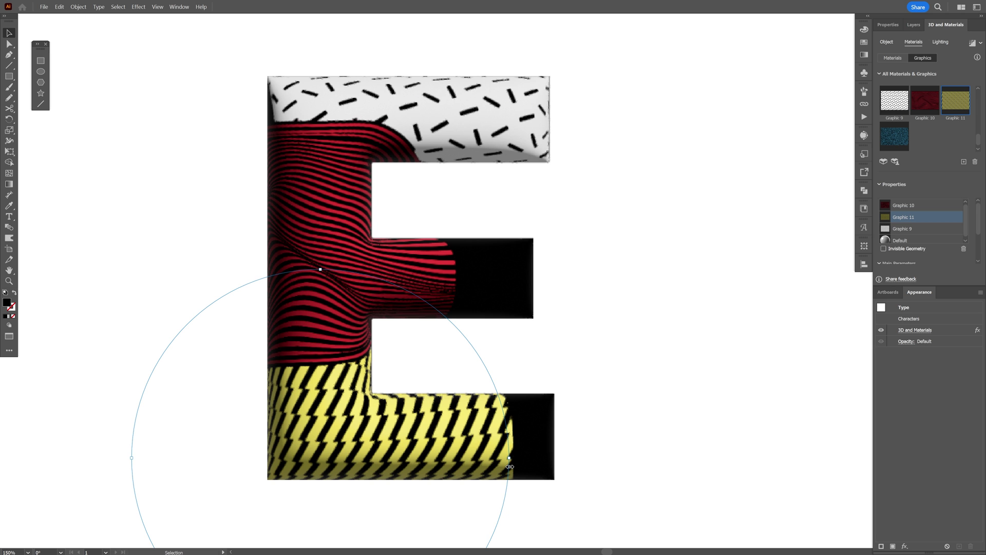
Step: Map the blue maze graphic onto the ends of the E's middle and lower arms, and reposition the yellow stripe graphic over the lower stem
left_click(894, 136)
left_click_drag(536, 307, 689, 307)
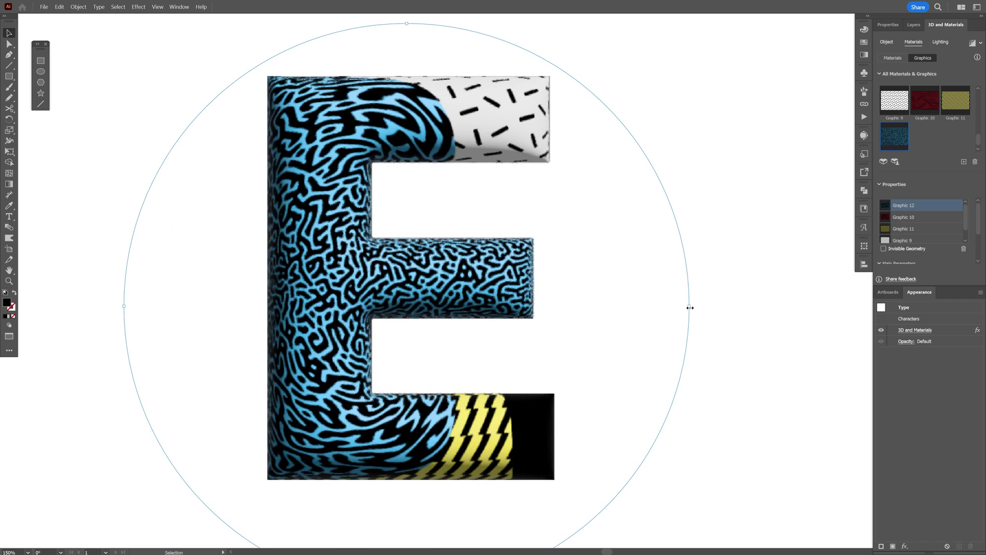
left_click_drag(316, 274, 457, 279)
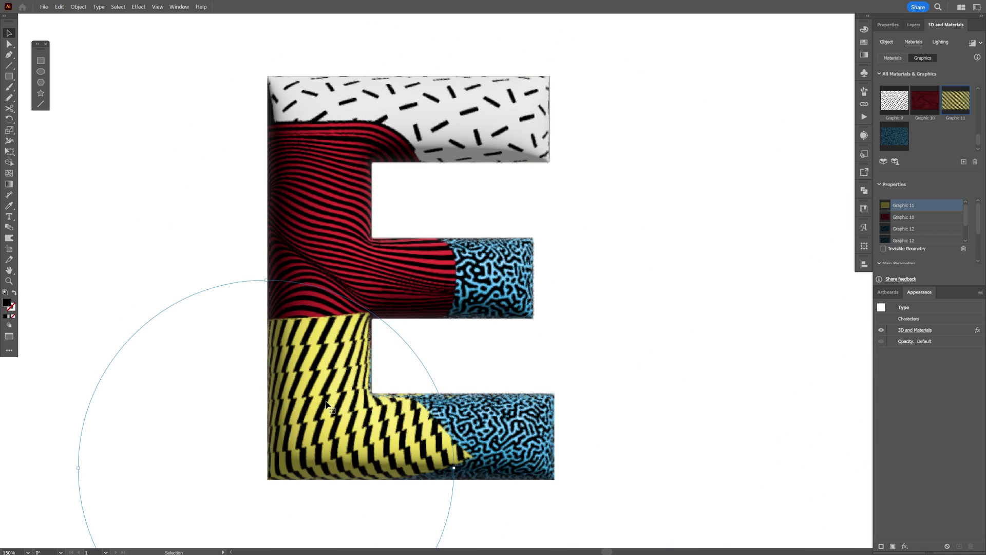
left_click_drag(323, 401, 340, 417)
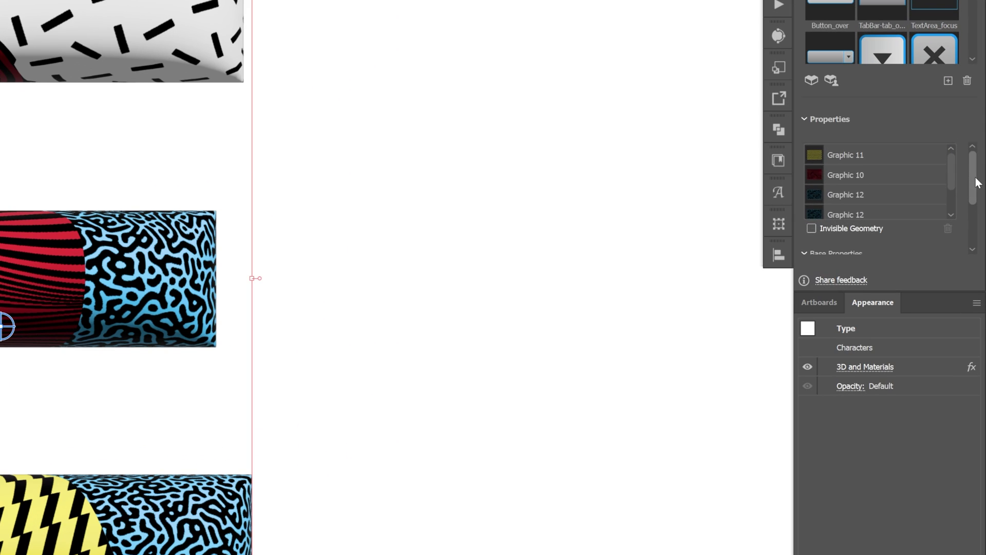
Step: Set the roughness of the letter E to 0.19 and render it with ray tracing
left_click_drag(979, 215, 979, 254)
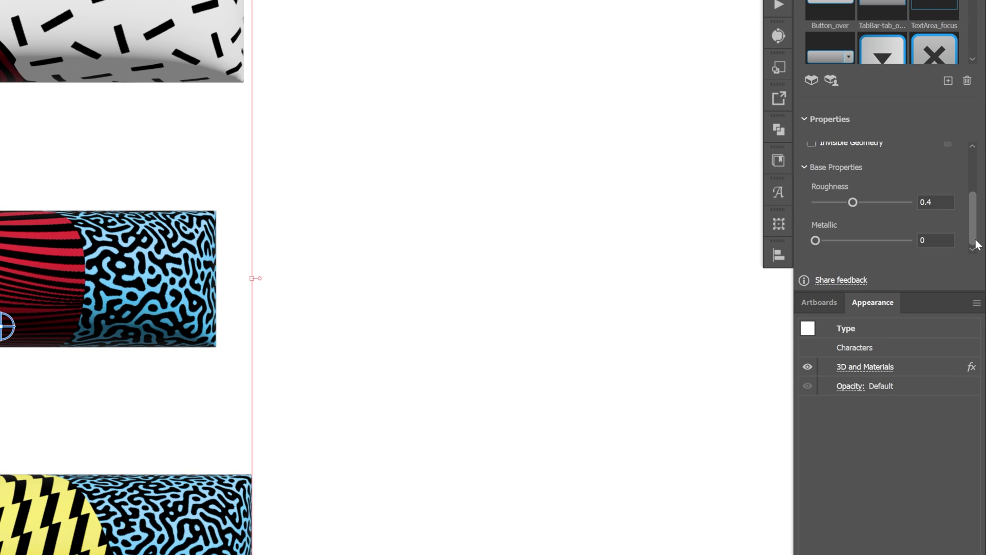
left_click(832, 203)
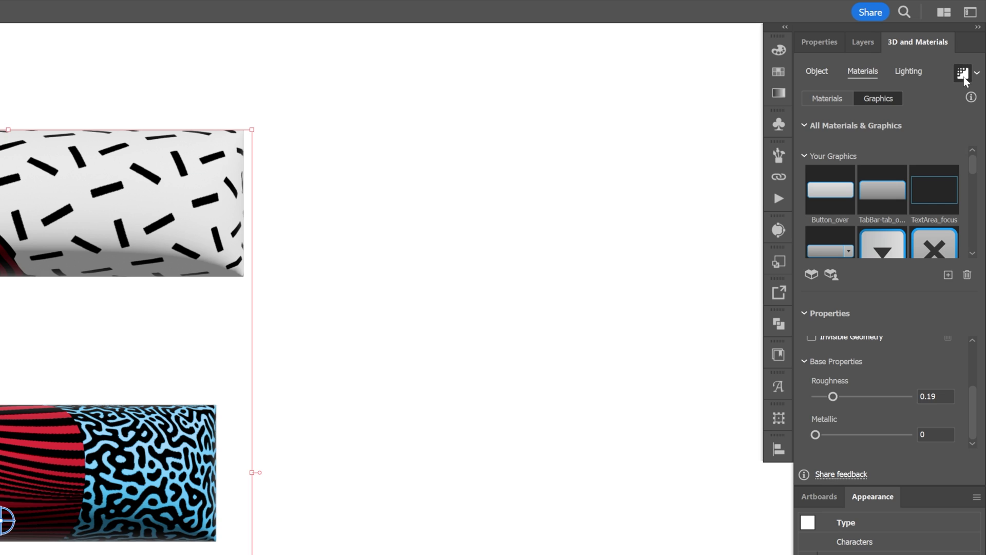
Step: Turn on shadows behind the E and move the light toward the upper right of the preview sphere
left_click(908, 71)
scroll(980, 329, "down", 5)
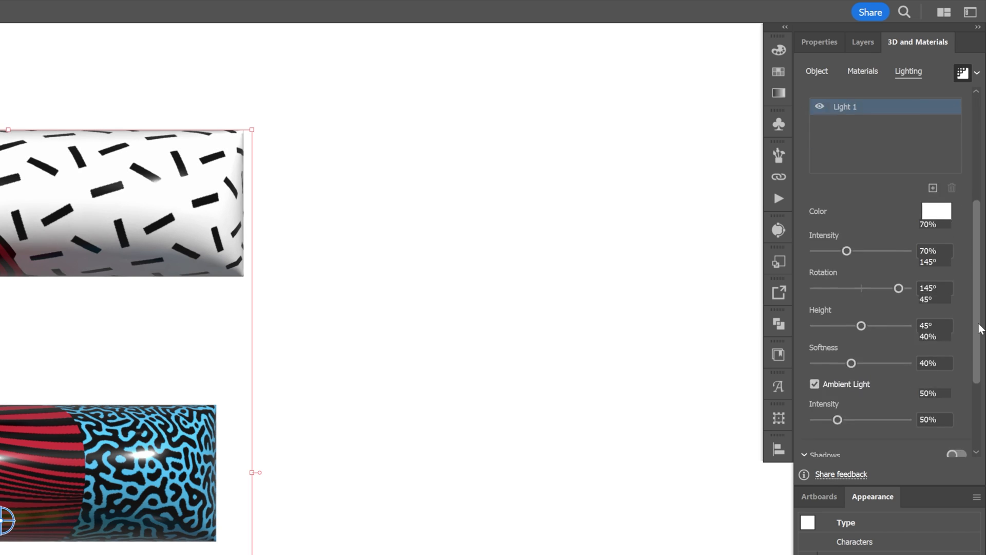
scroll(976, 349, "down", 3)
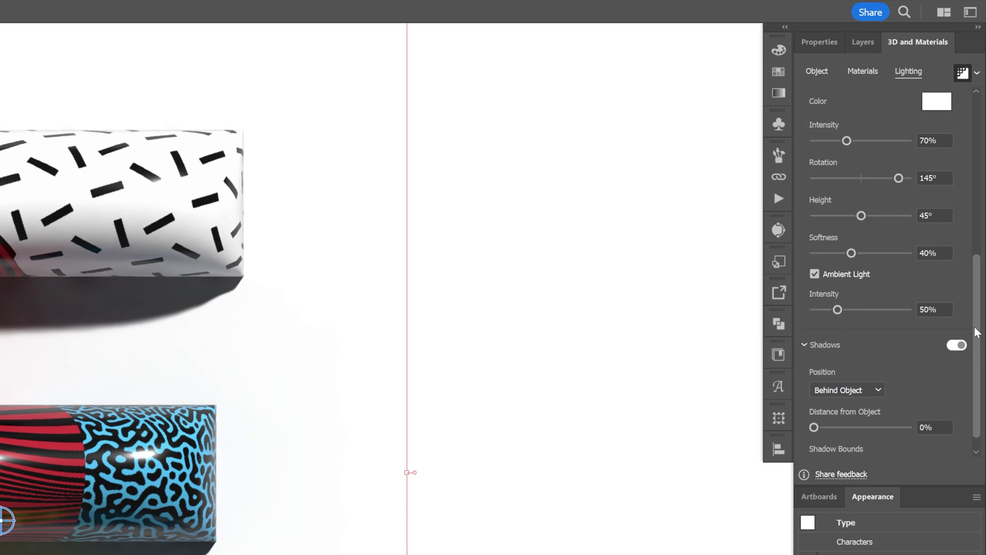
scroll(904, 215, "up", 8)
left_click_drag(894, 208, 892, 216)
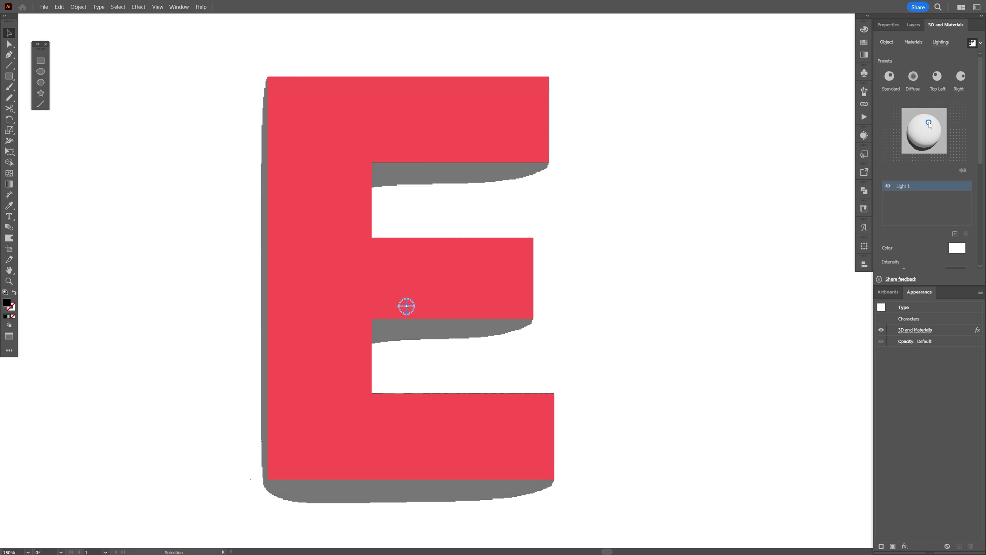